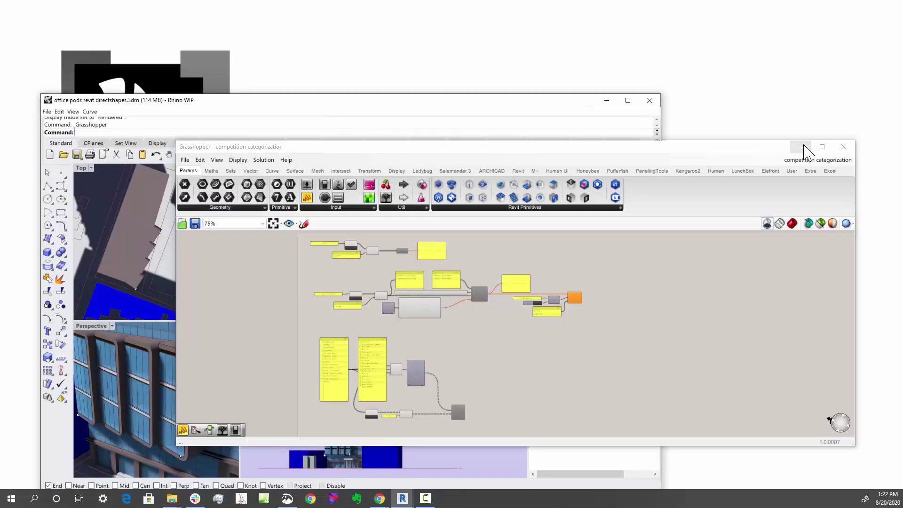
Minimise Grasshopper and orbit the Perspective view around the office pods building and blue site.
left_click(804, 146)
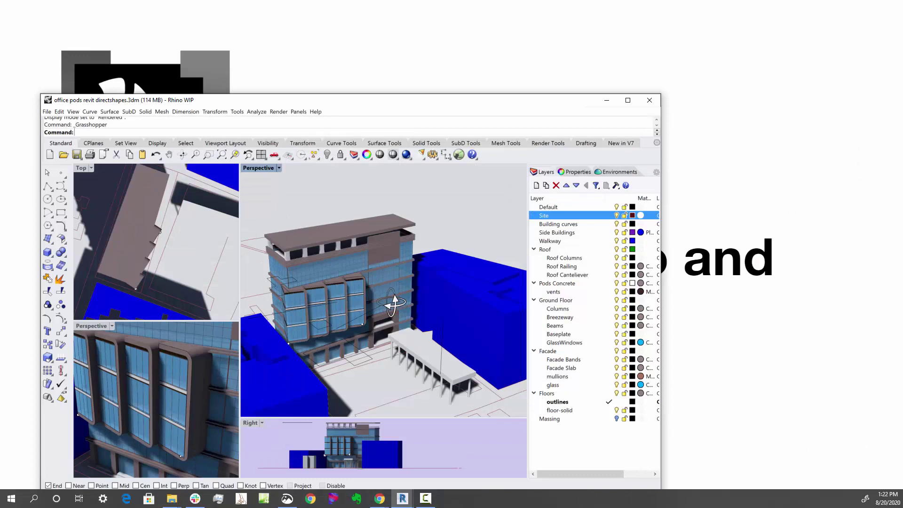
right_click_drag(389, 300, 413, 323)
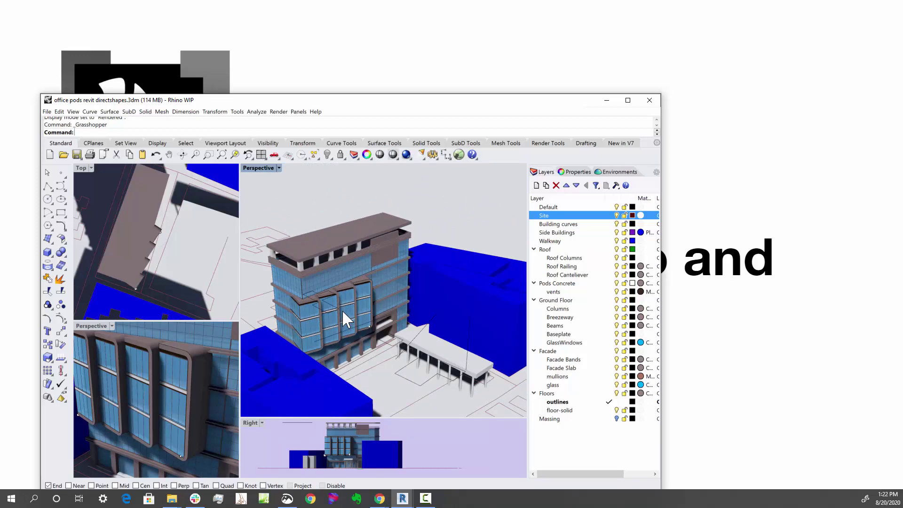
mouse_move(346, 316)
right_mouse_down()
mouse_move(356, 334)
mouse_move(351, 317)
mouse_move(334, 311)
right_mouse_up()
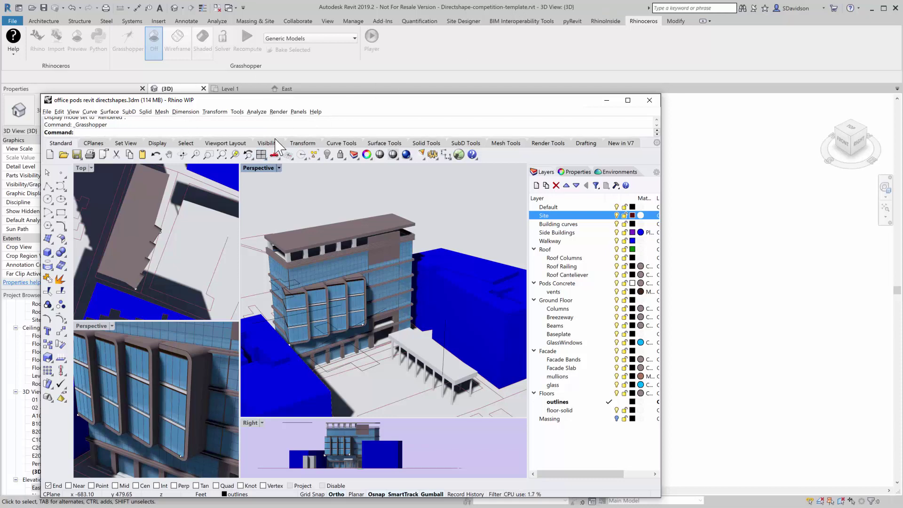
Relaunch Grasshopper with the competition categorization definition and show the Revit DirectShape components.
left_click(459, 156)
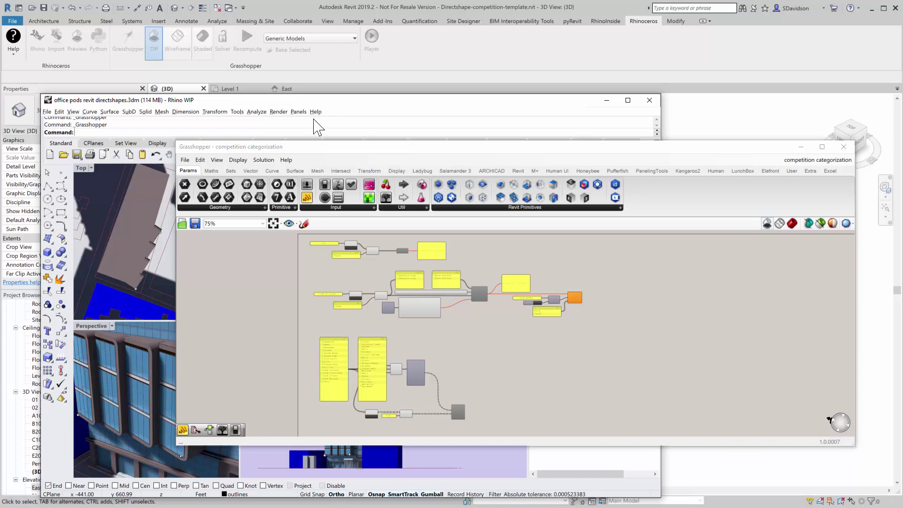
left_click(304, 254)
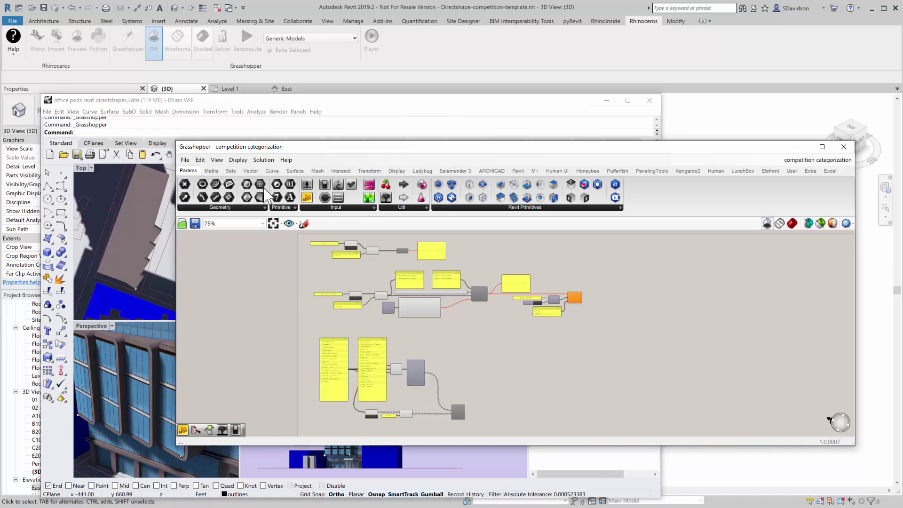
left_click(518, 171)
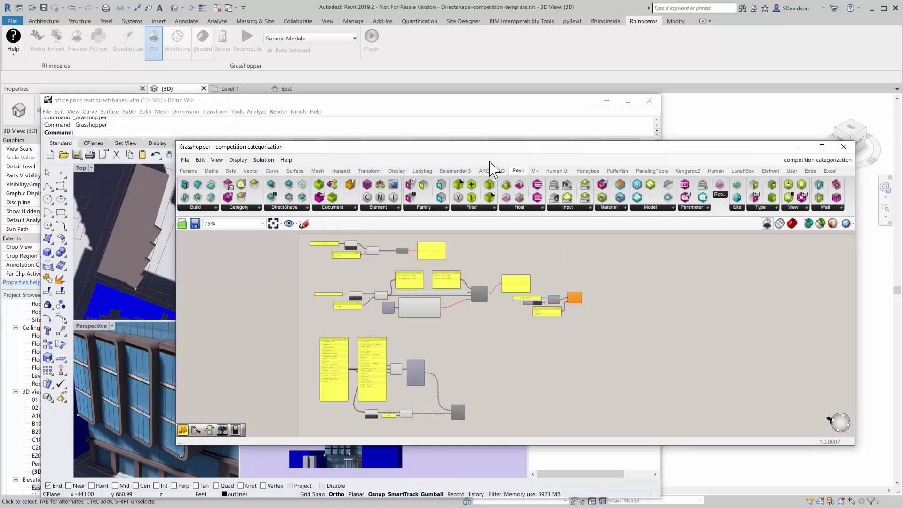
left_click(295, 208)
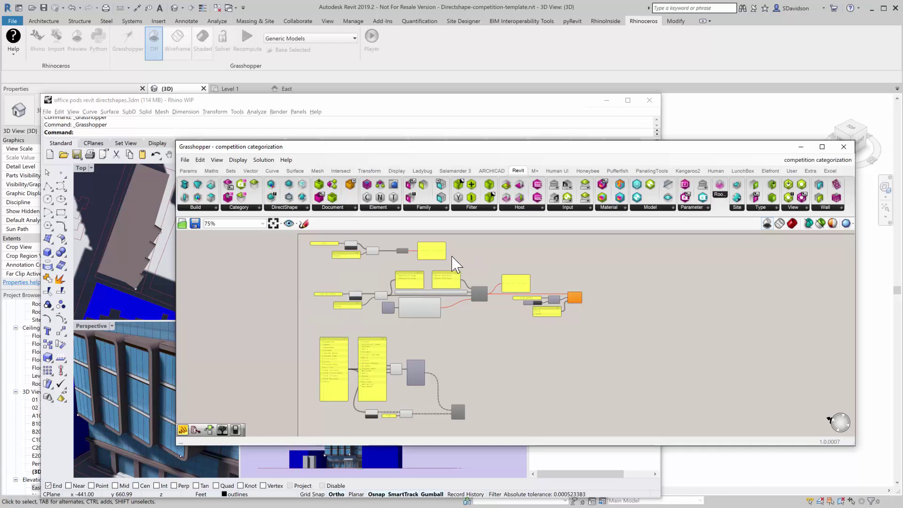
Zoom into the Site group and update the referenced site curves.
scroll(348, 246, "up", 5)
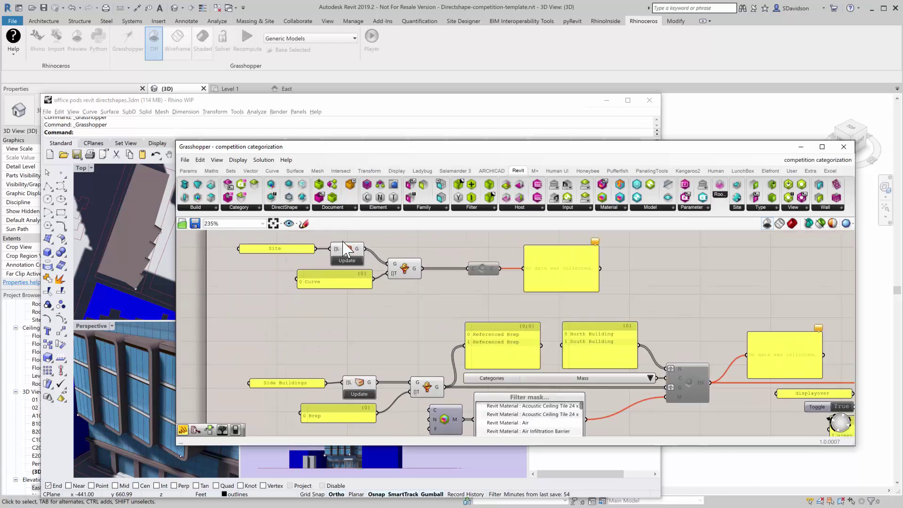
scroll(348, 247, "up", 2)
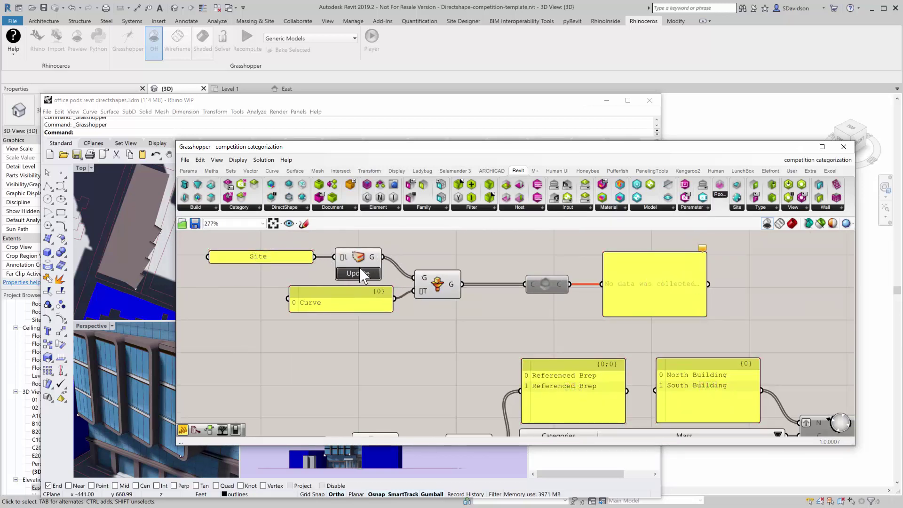
mouse_move(427, 295)
left_click(341, 270)
Enable the CrvDShape component so it creates two Revit curve DirectShapes.
mouse_move(478, 285)
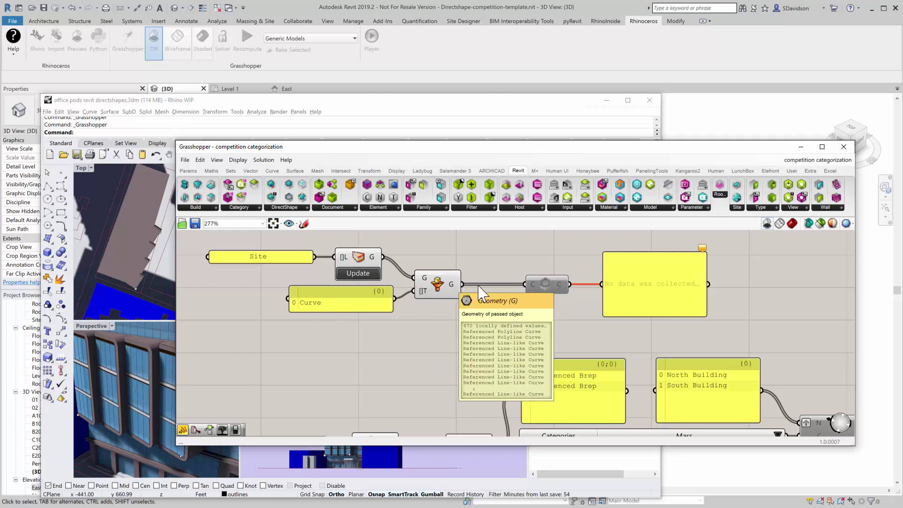
right_click(546, 287)
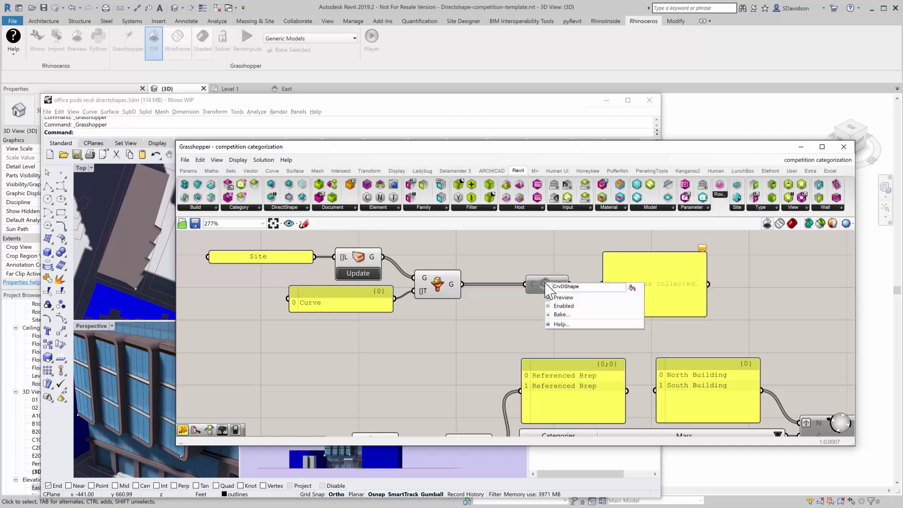
left_click(556, 306)
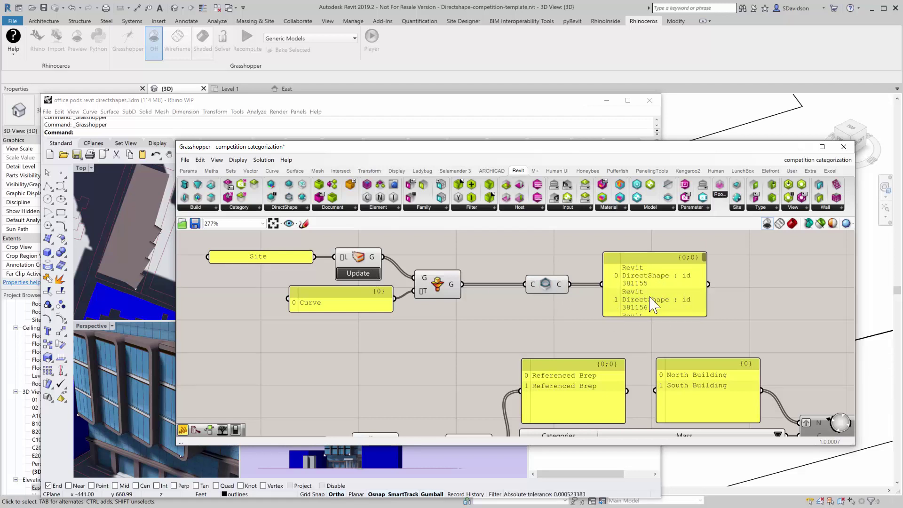
In Revit's 3D view, confirm a site curve is a Generic Models DirectShape, then deselect it.
left_click(694, 122)
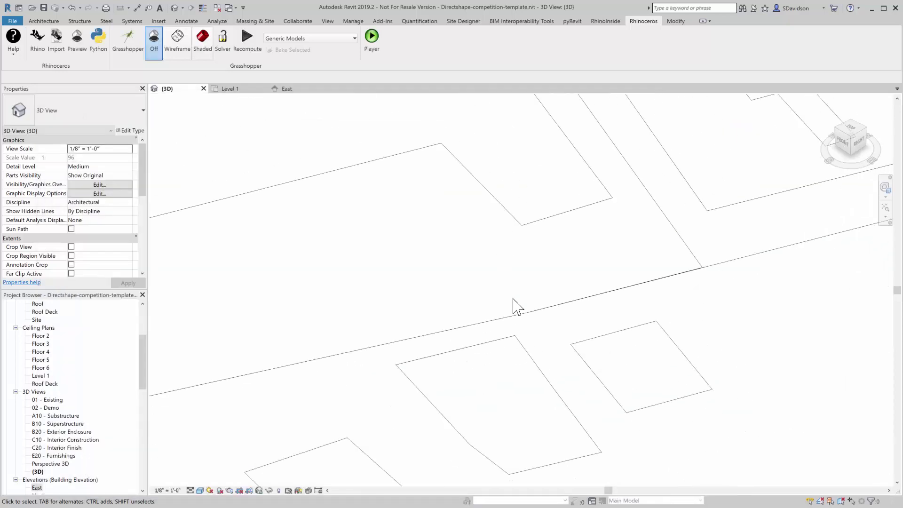
scroll(517, 310, "down", 6)
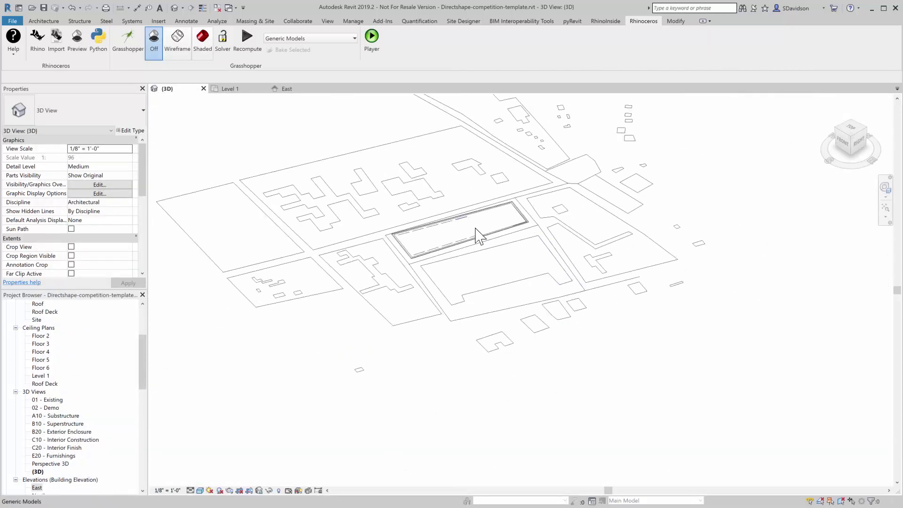
scroll(417, 151, "up", 2)
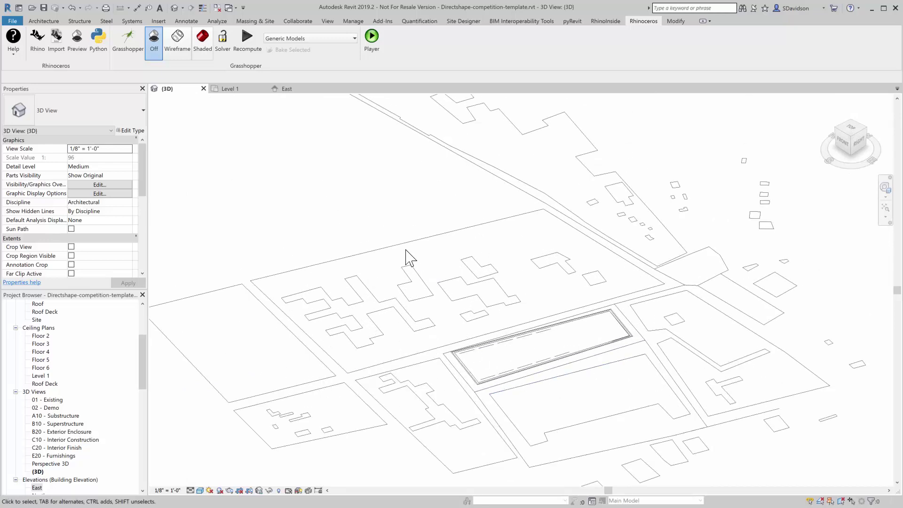
left_click(380, 250)
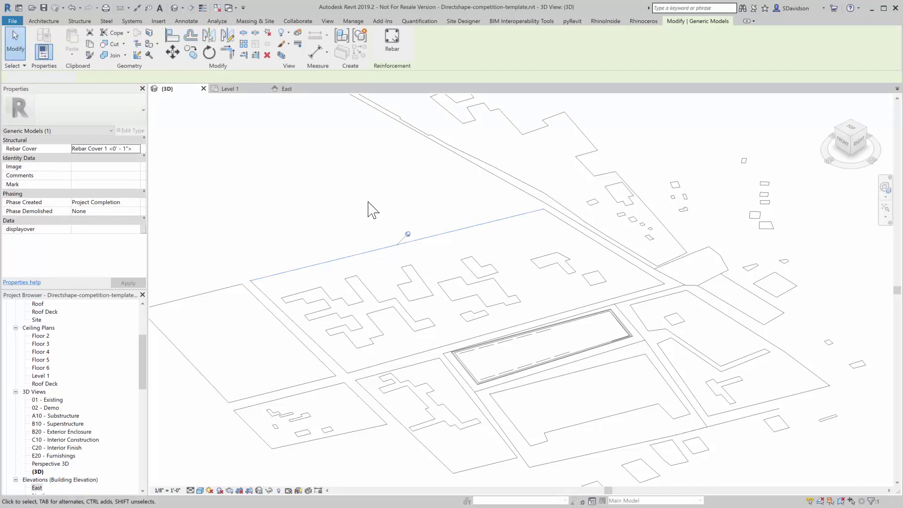
key("Escape")
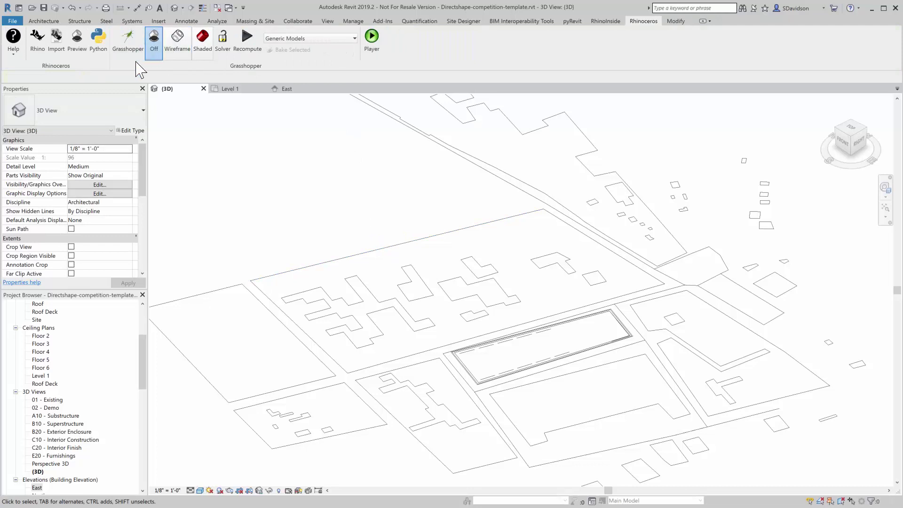
Bring Rhino and Grasshopper back and frame the Side Buildings DirectShape nodes on the canvas.
left_click(38, 45)
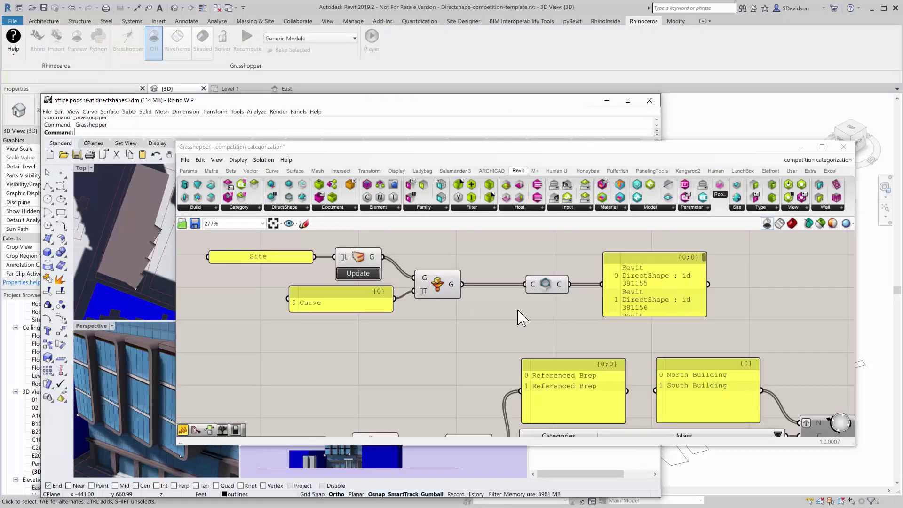
scroll(430, 287, "down", 4)
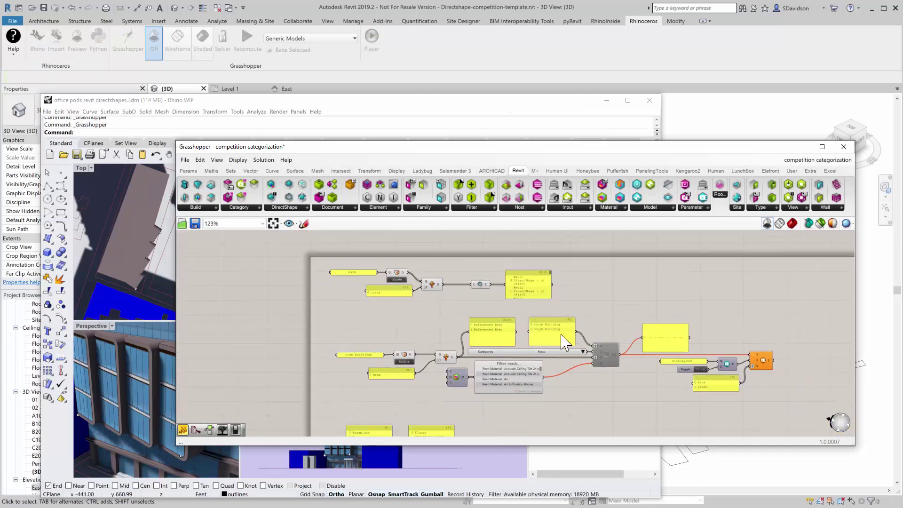
scroll(588, 393, "up", 3)
right_click_drag(338, 328, 277, 313)
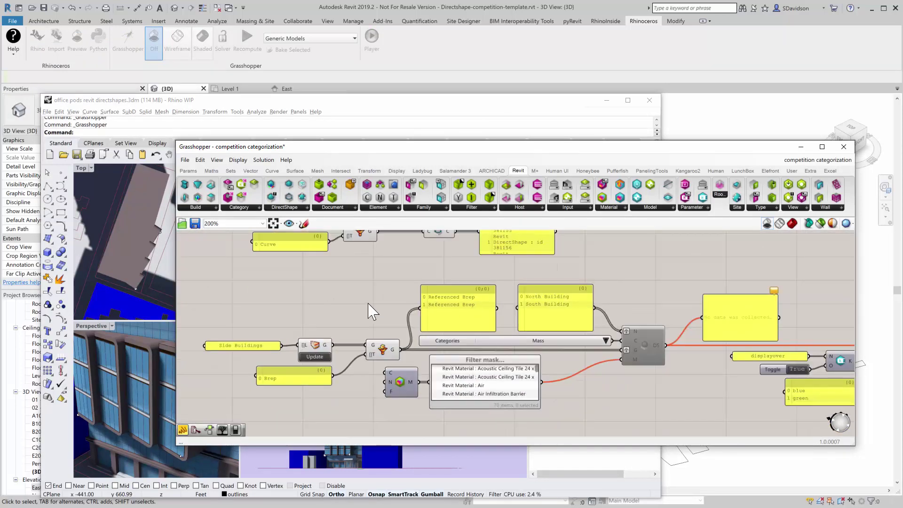
scroll(377, 301, "up", 1)
right_click_drag(376, 284, 347, 296)
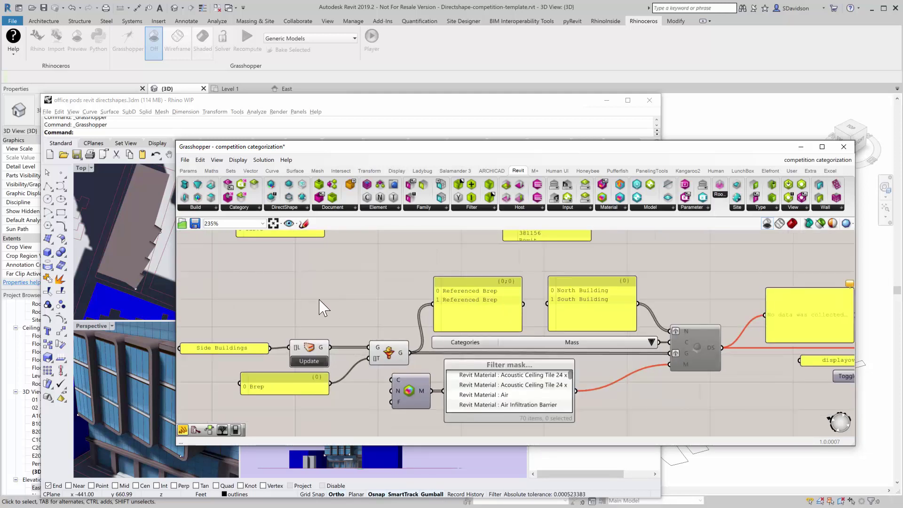
Rearrange the Rhino and Grasshopper windows so Rhino's viewports are visible.
left_click(111, 104)
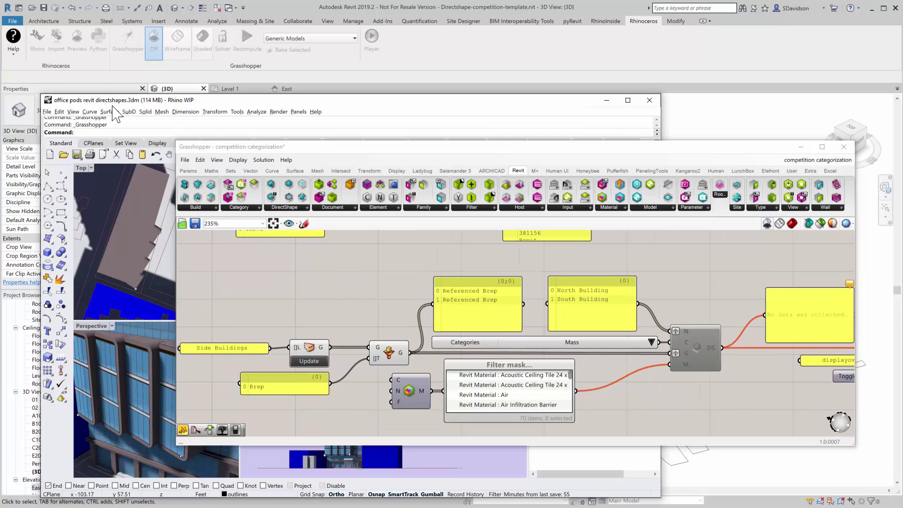
left_click_drag(232, 102, 207, 80)
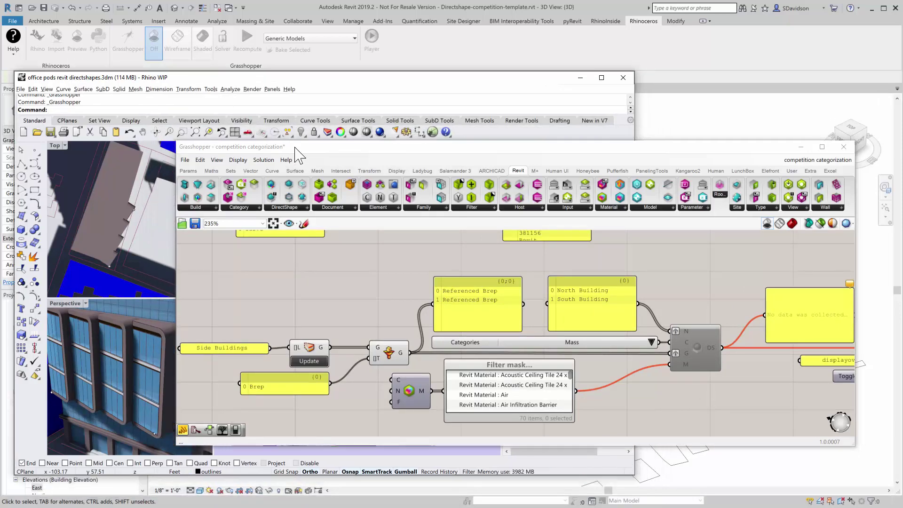
left_click_drag(295, 148, 280, 115)
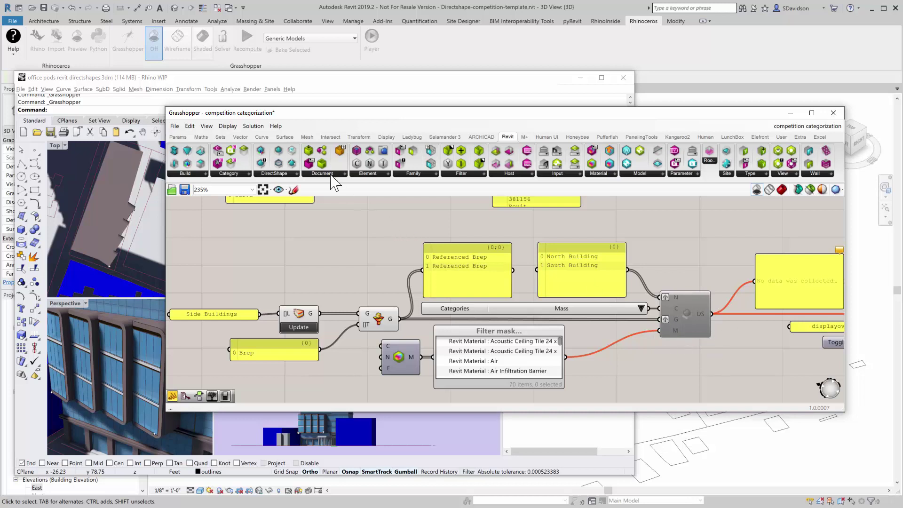
Pick Revit Material : Blue, Solid in the material list feeding the Mass DirectShape.
left_click(280, 172)
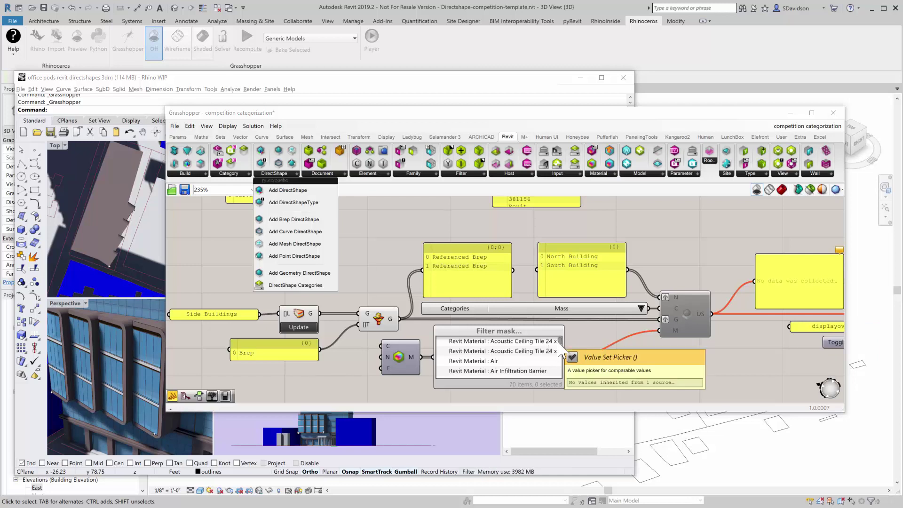
scroll(562, 348, "down", 6)
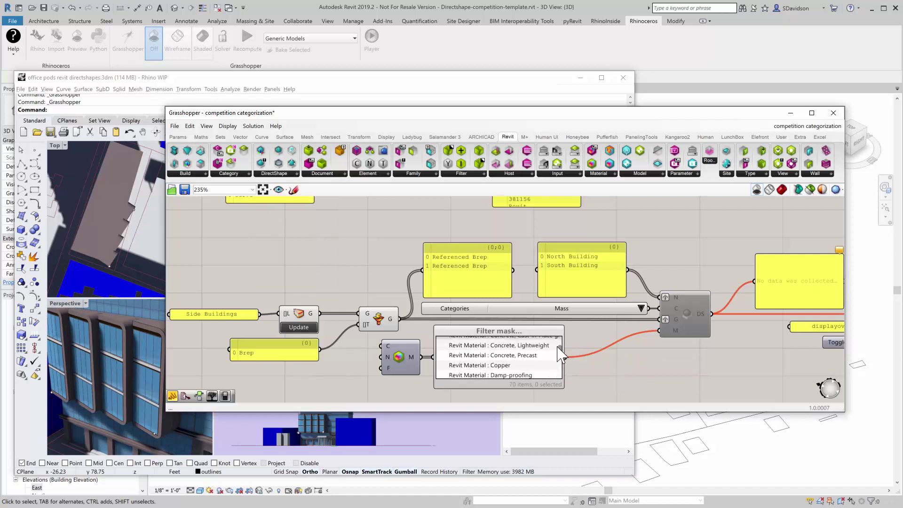
scroll(560, 350, "up", 5)
scroll(562, 350, "up", 1)
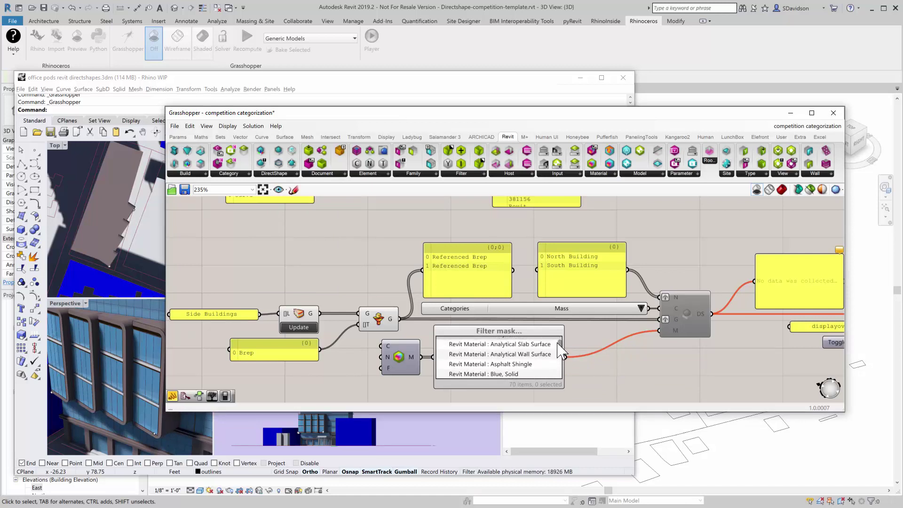
left_click(515, 374)
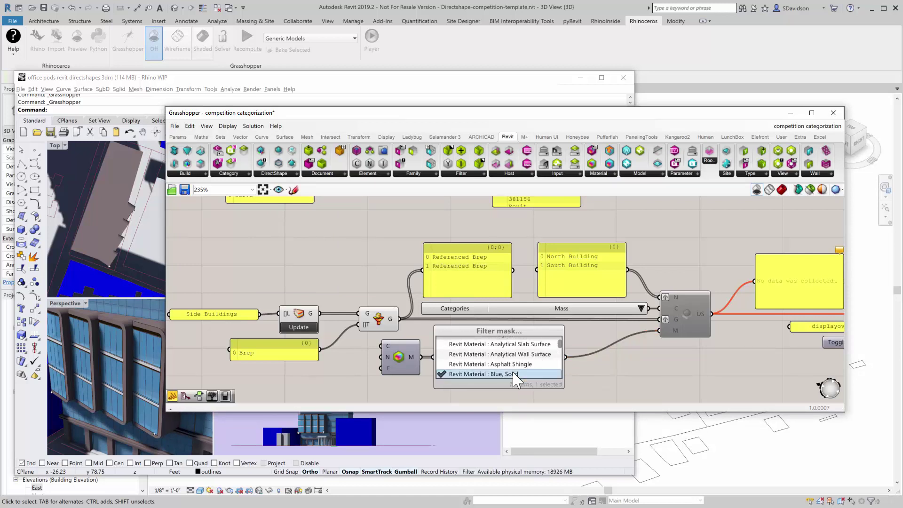
Enable the Mass DirectShape component and check the blue North Building and South Building masses in Revit.
right_click(688, 311)
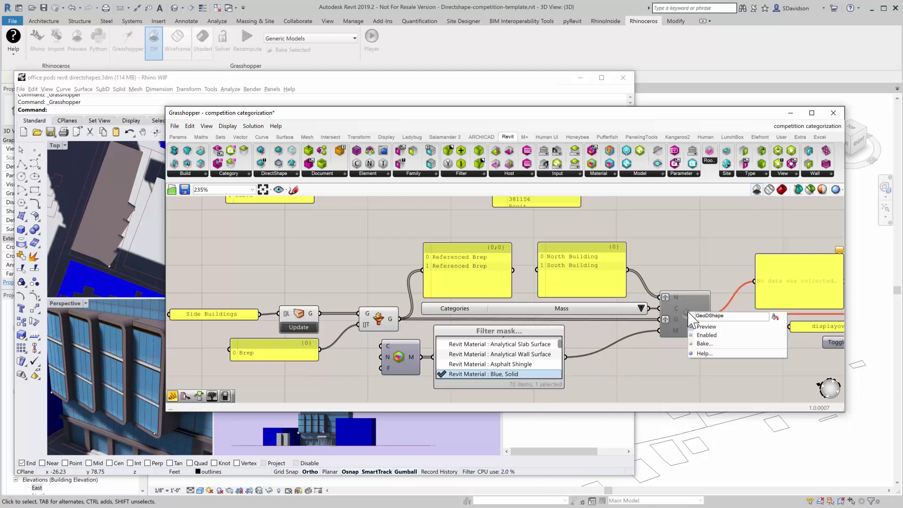
left_click(696, 335)
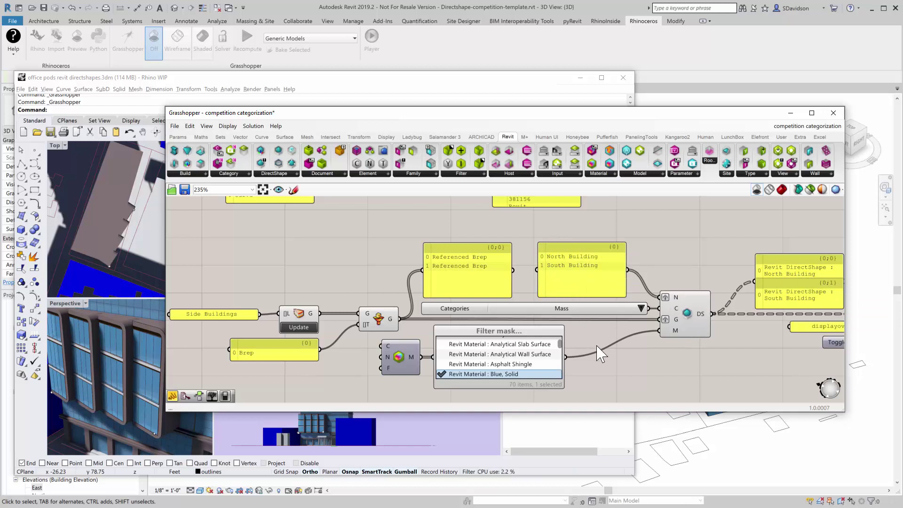
left_click(762, 475)
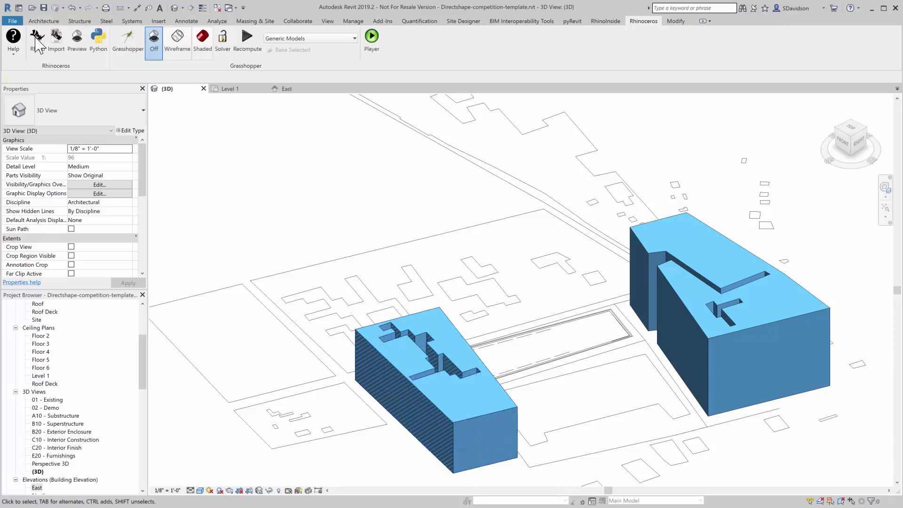
left_click(37, 45)
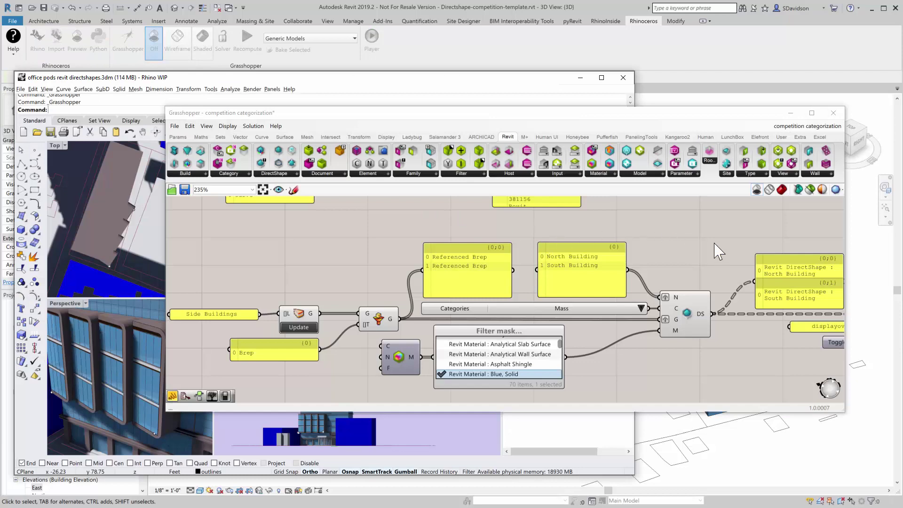
Pan the canvas to the displayover setter fed by blue and green values and a True toggle.
right_click_drag(691, 240, 375, 235)
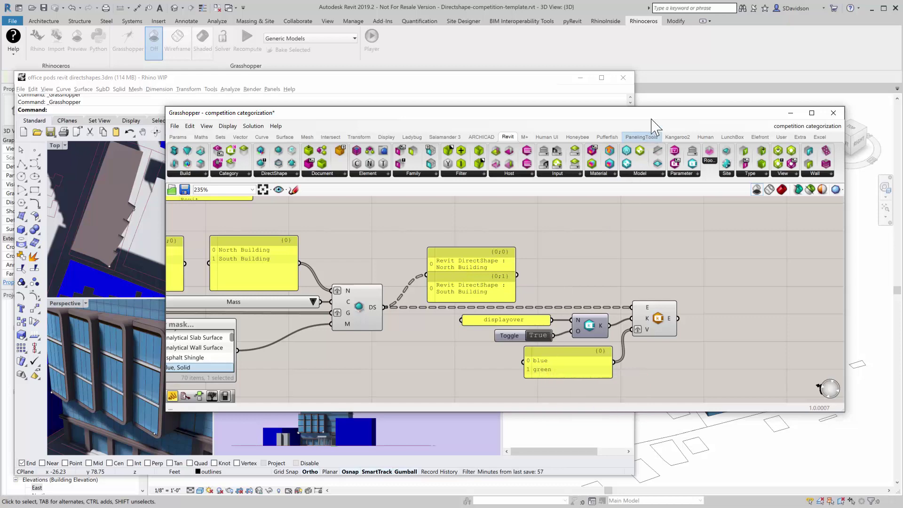
In Revit's 3D view, select each mass to verify its displayover value reads green or blue.
left_click(676, 89)
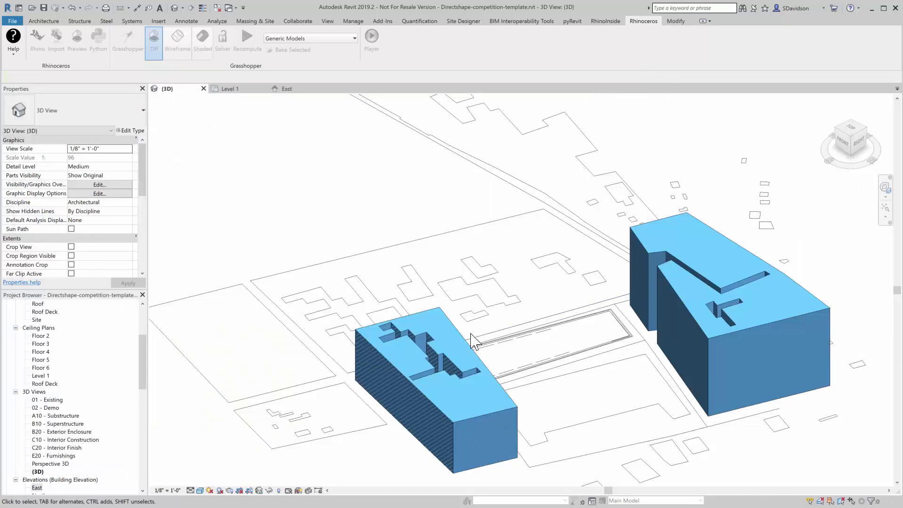
left_click(399, 367)
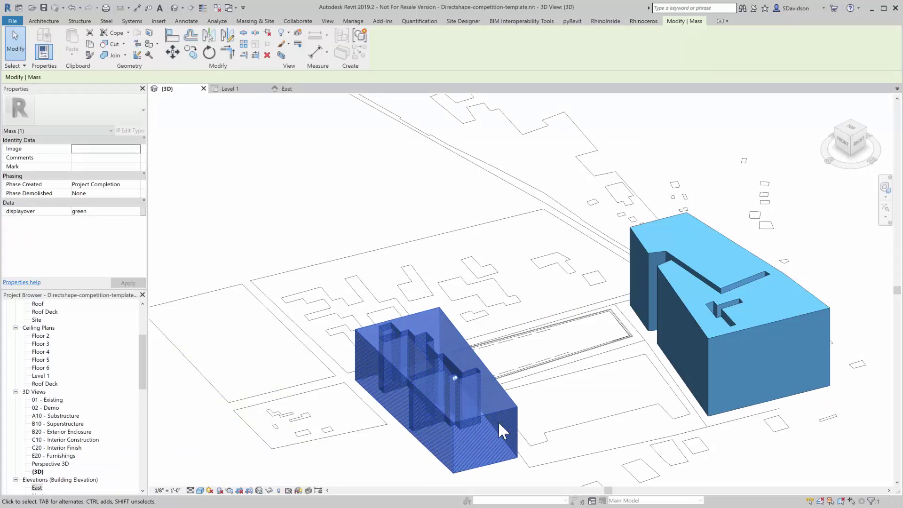
left_click(707, 324)
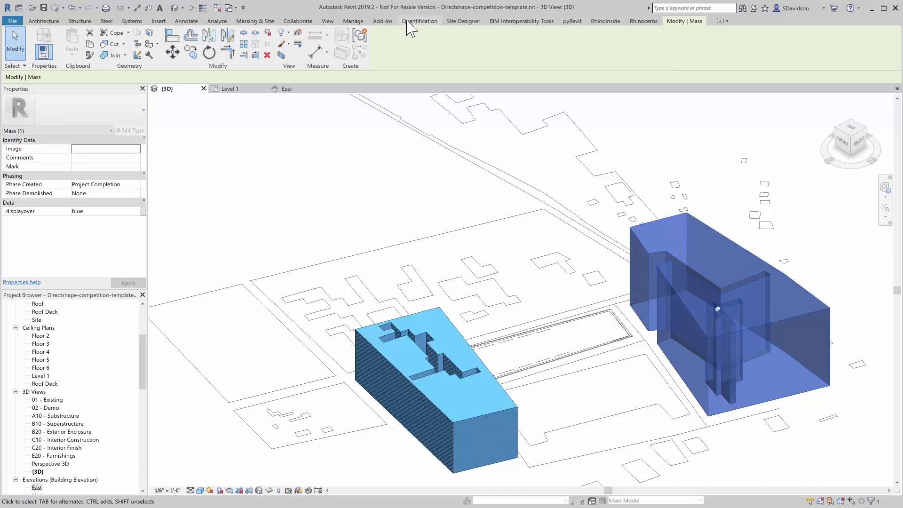
left_click(643, 21)
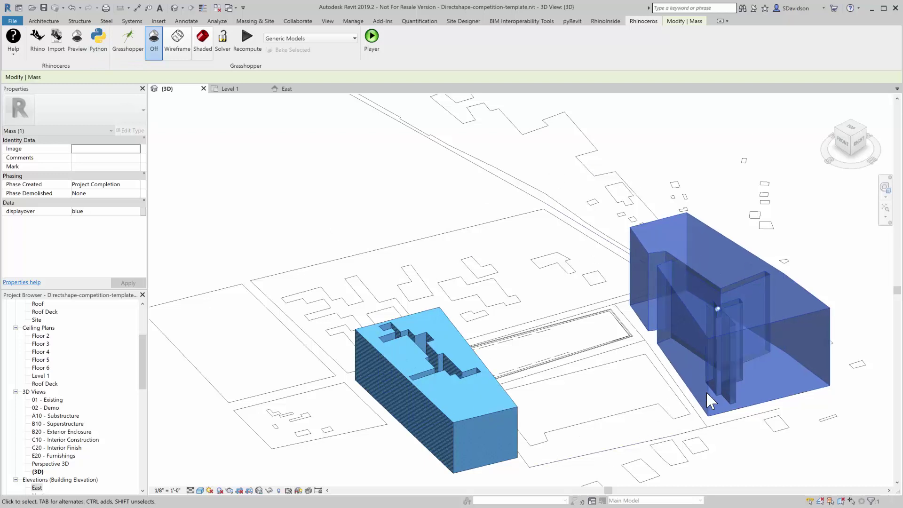
Bring Grasshopper back over Revit and frame the Rhino layer to Revit category panels.
left_click(38, 45)
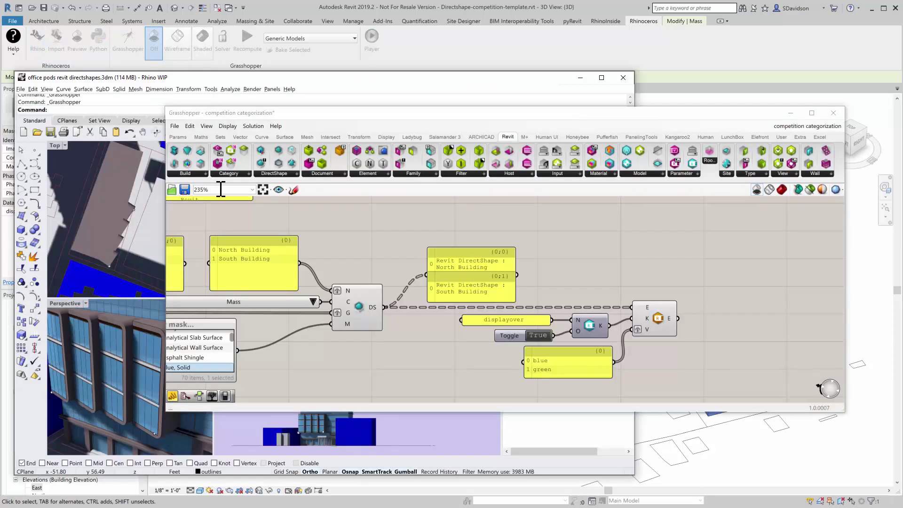
left_click_drag(345, 120, 588, 261)
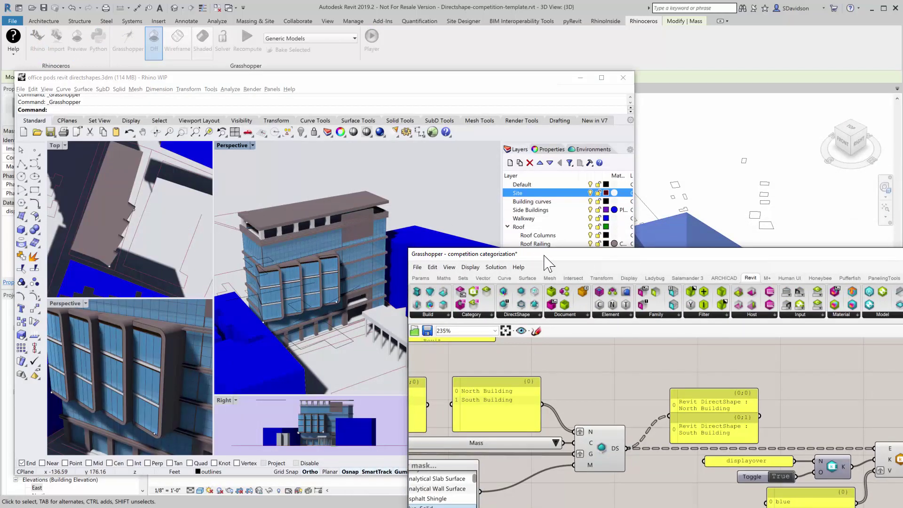
left_click_drag(541, 250, 394, 96)
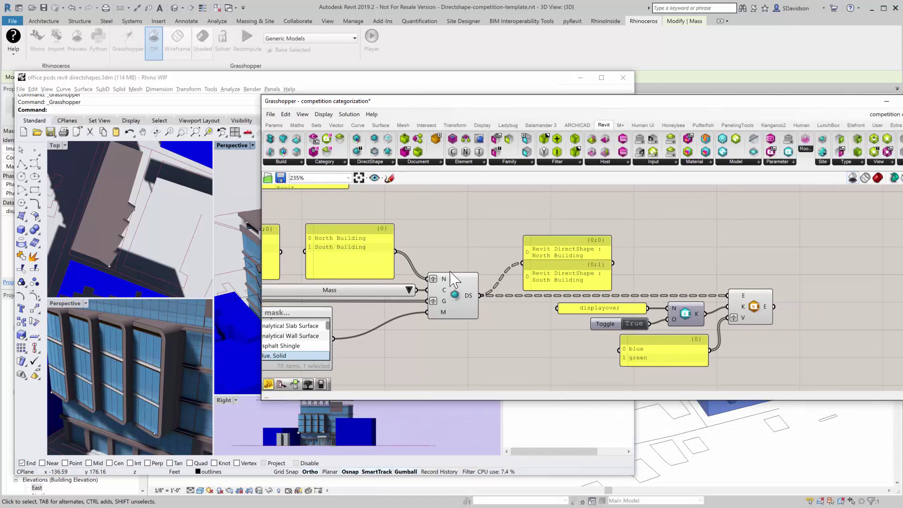
scroll(475, 254, "down", 8)
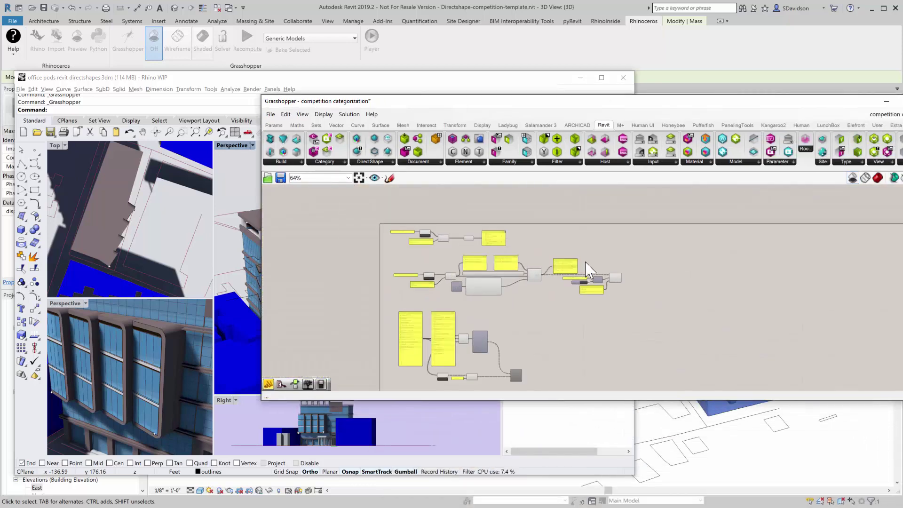
scroll(484, 319, "up", 6)
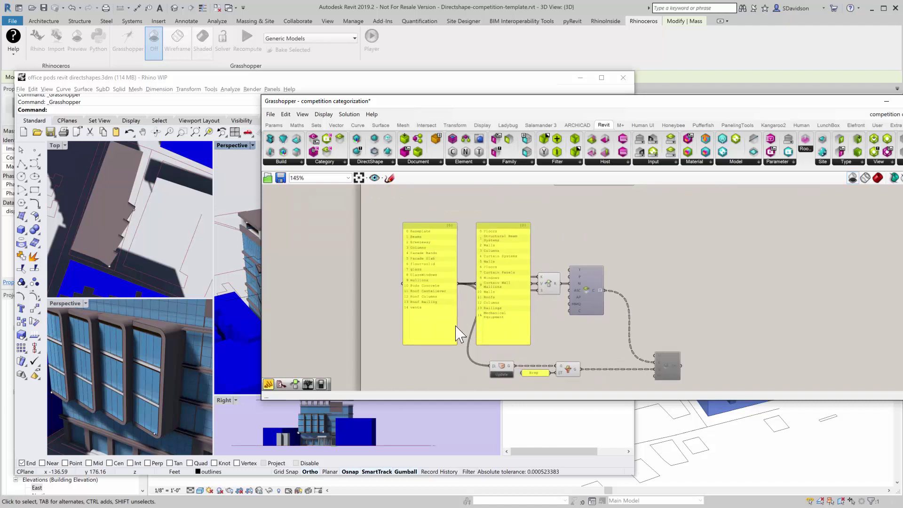
scroll(404, 346, "up", 1)
scroll(376, 332, "down", 1)
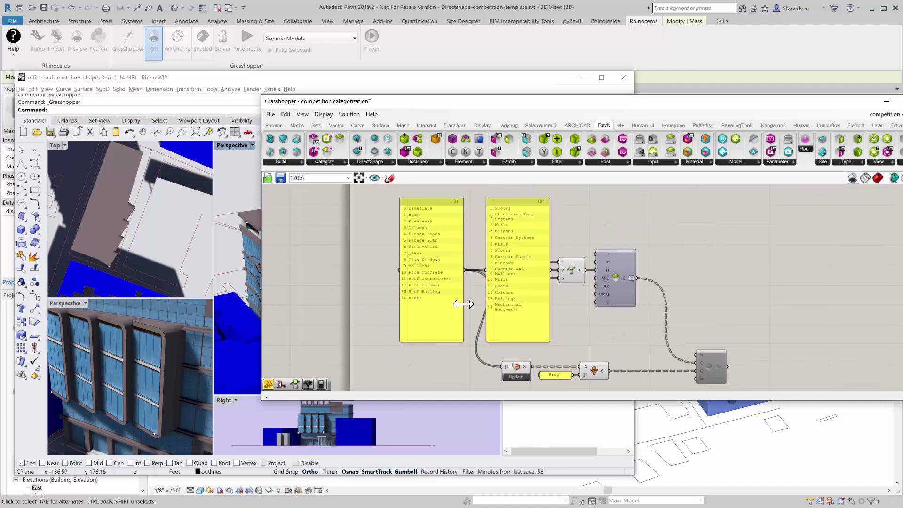
left_click_drag(485, 108, 332, 77)
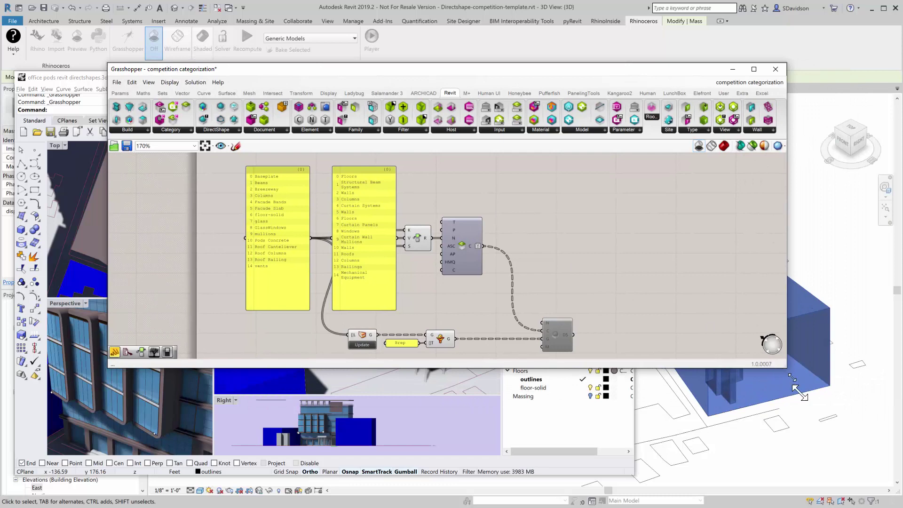
Enlarge the Grasshopper window, zoom to 235% and inspect the R, C and G outputs' data.
left_click_drag(782, 366, 856, 444)
scroll(202, 231, "up", 4)
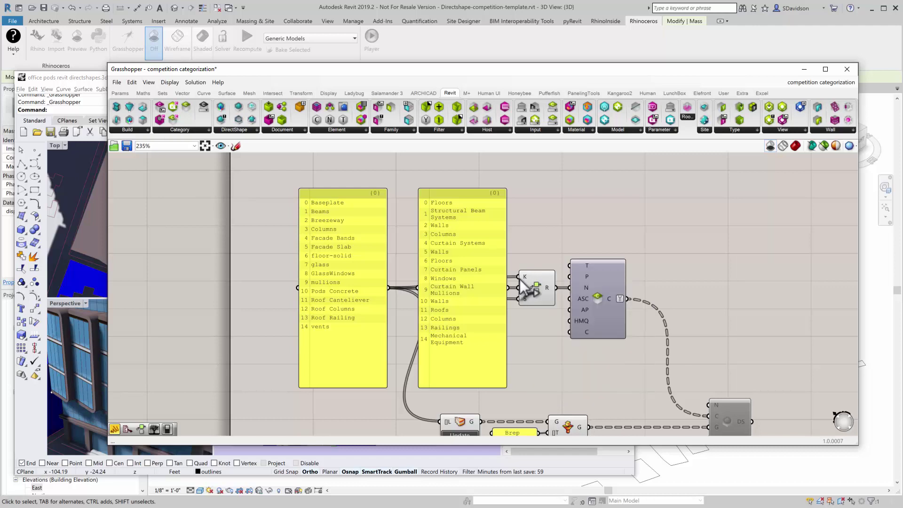
mouse_move(548, 294)
mouse_move(713, 417)
right_click_drag(577, 224, 573, 193)
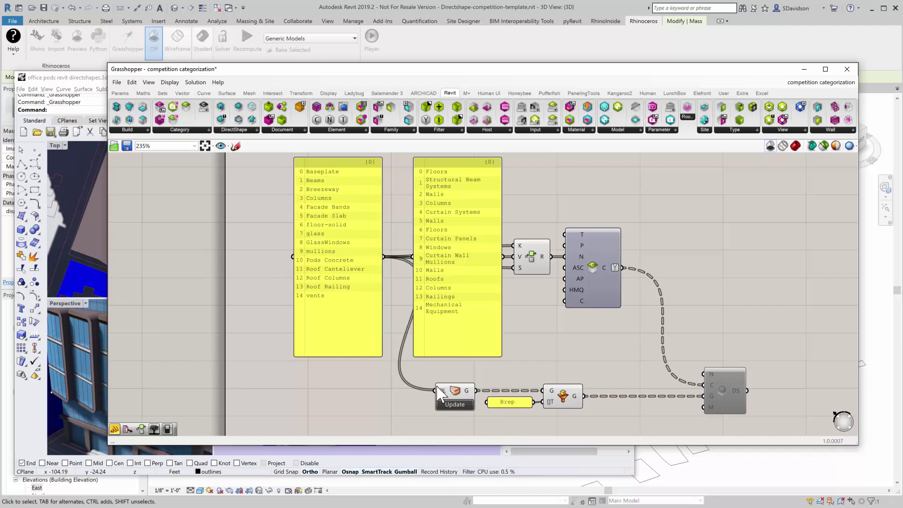
mouse_move(469, 397)
Enable the pod DirectShape component and view the categorized pods in Revit's 3D view.
right_click(726, 390)
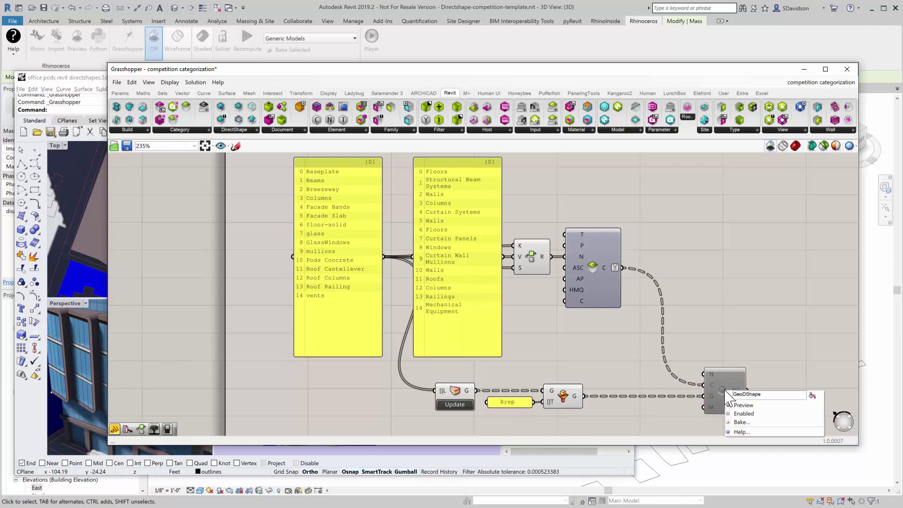
left_click(739, 414)
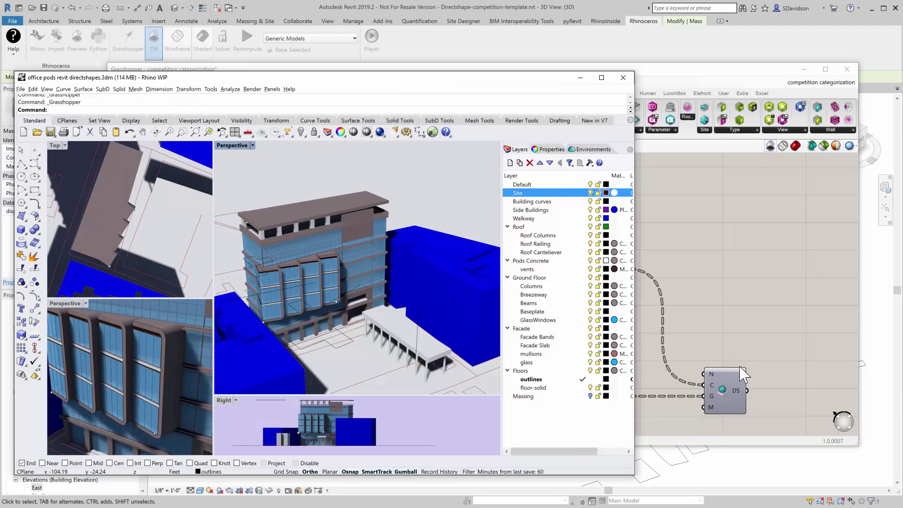
left_click(692, 79)
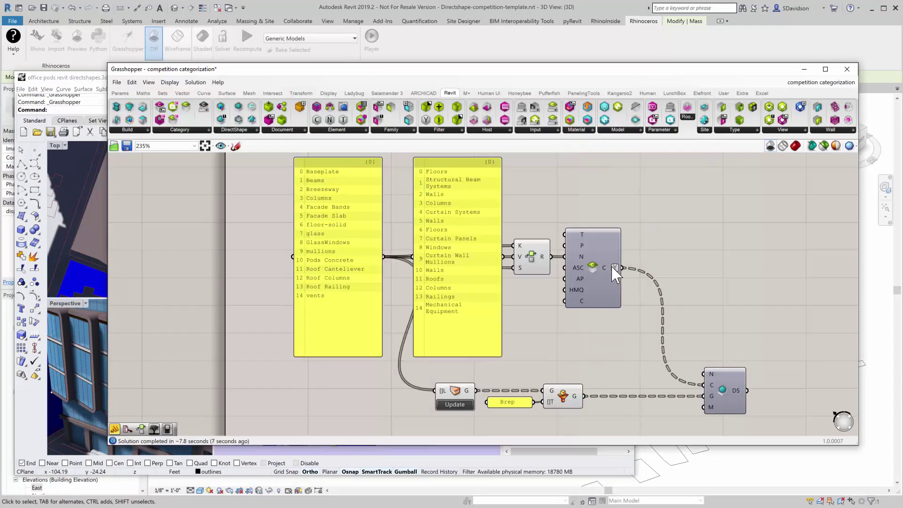
mouse_move(576, 398)
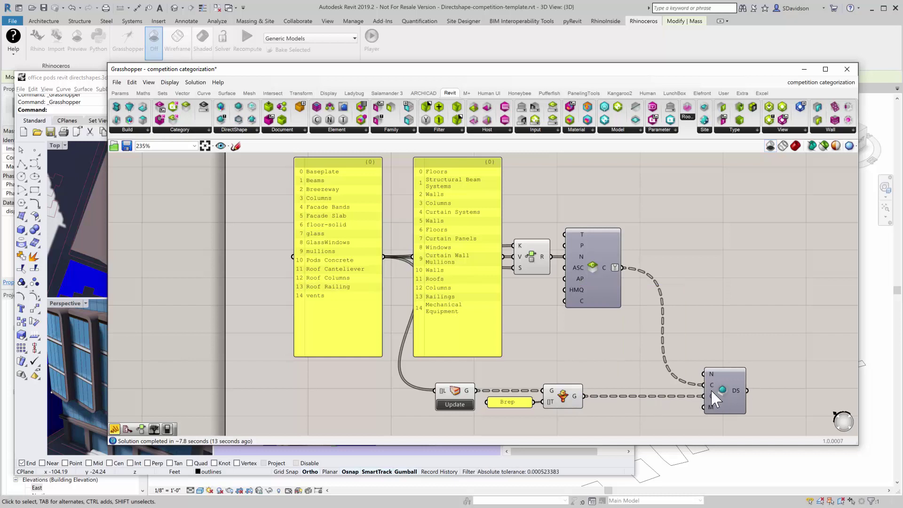
left_click(689, 53)
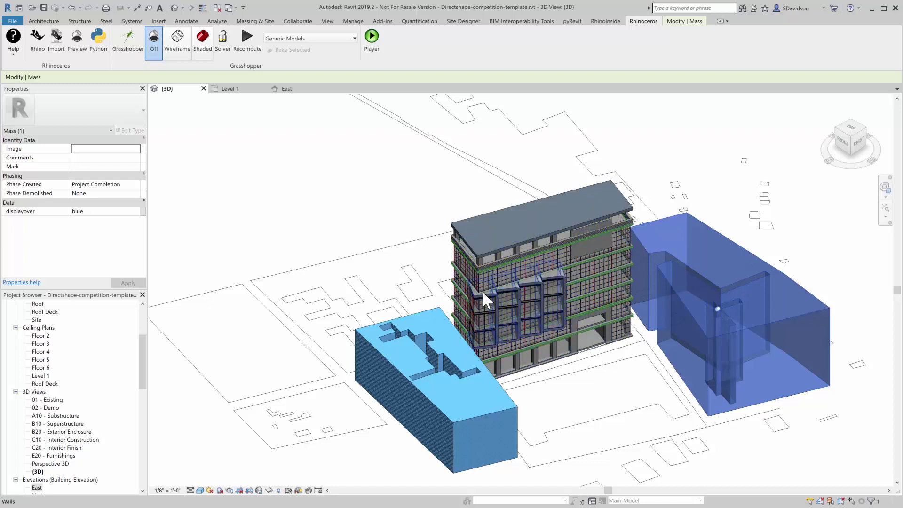
Show the Level 1 floor plan with the pods' footprint, gridlines and columns.
left_click(242, 92)
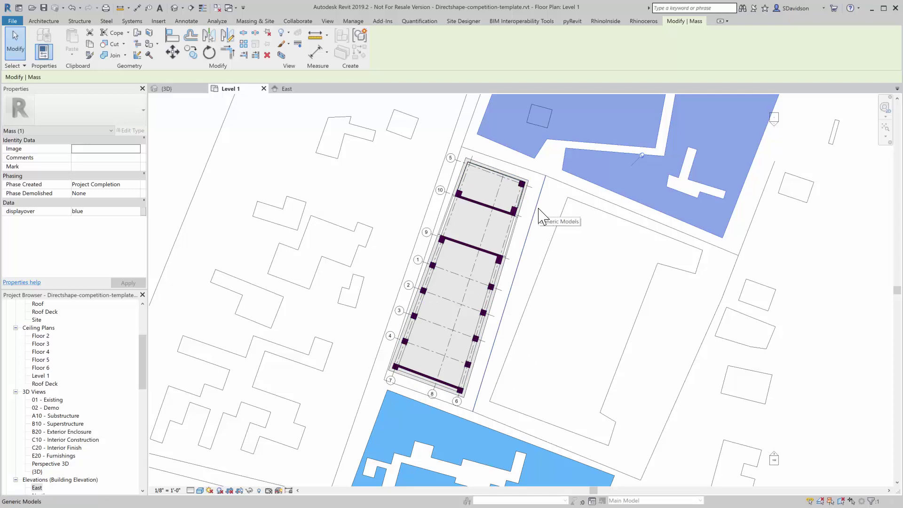
Check the East elevation, then return to the {3D} view of pods and masses.
left_click(288, 91)
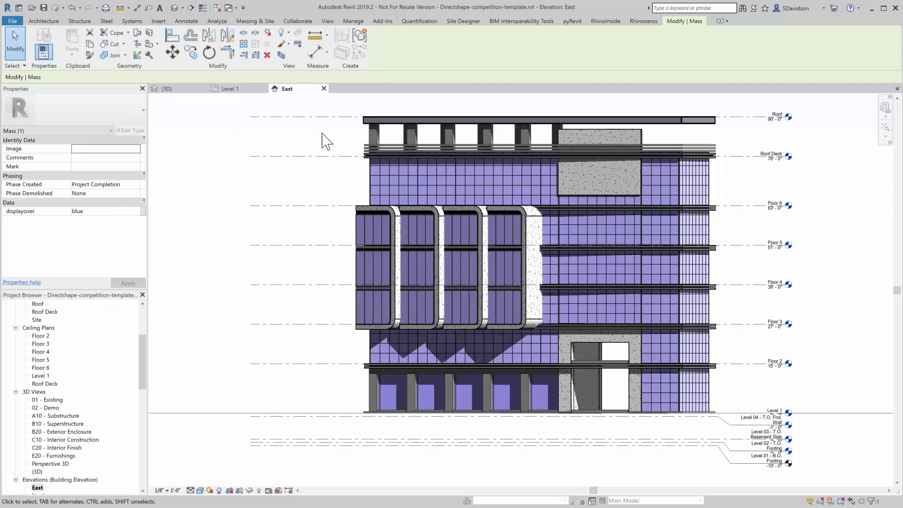
left_click(167, 89)
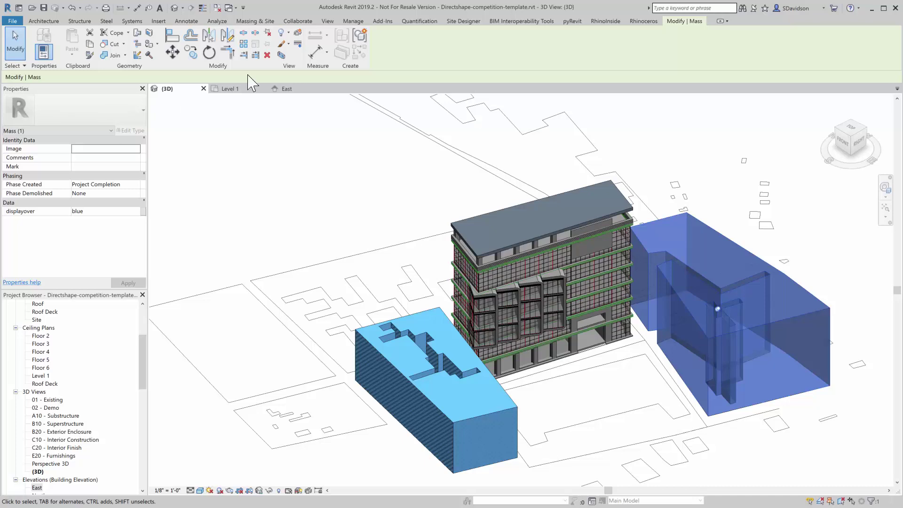
Go via Level 1 back to the East elevation showing the pods' facade and levels.
left_click(231, 89)
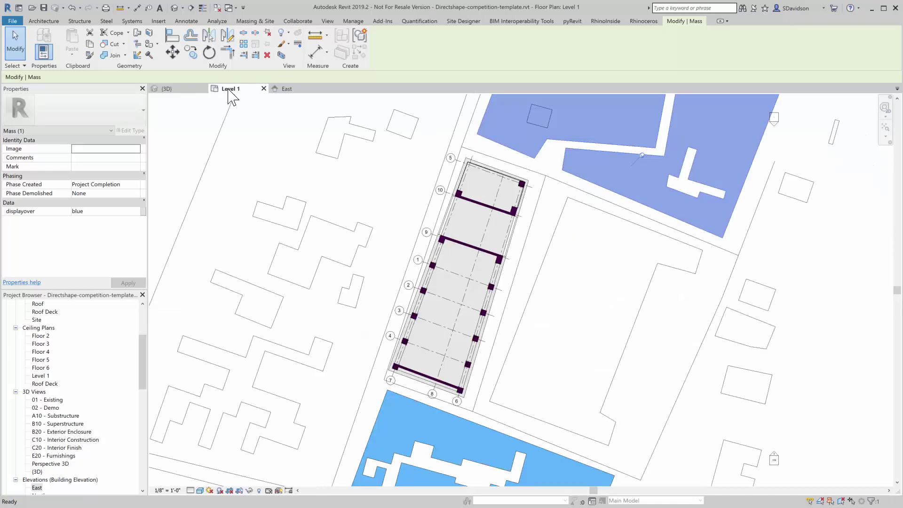
left_click(287, 89)
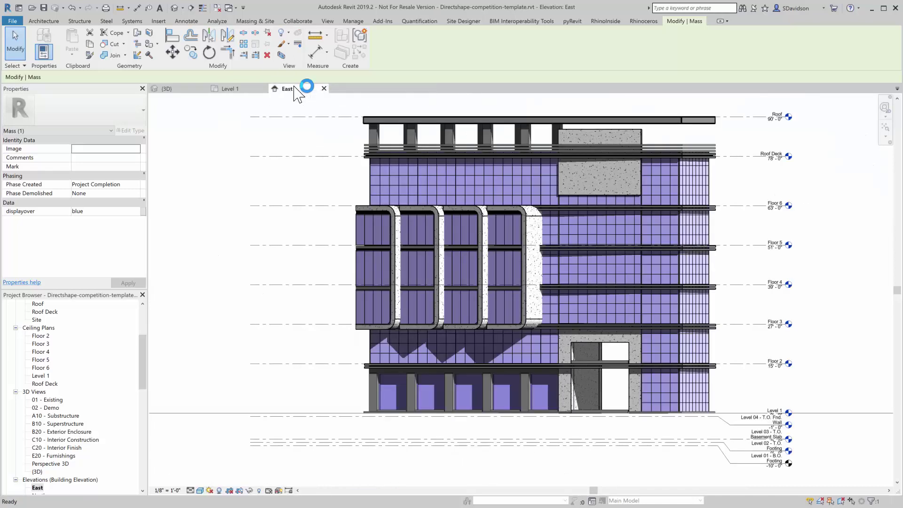